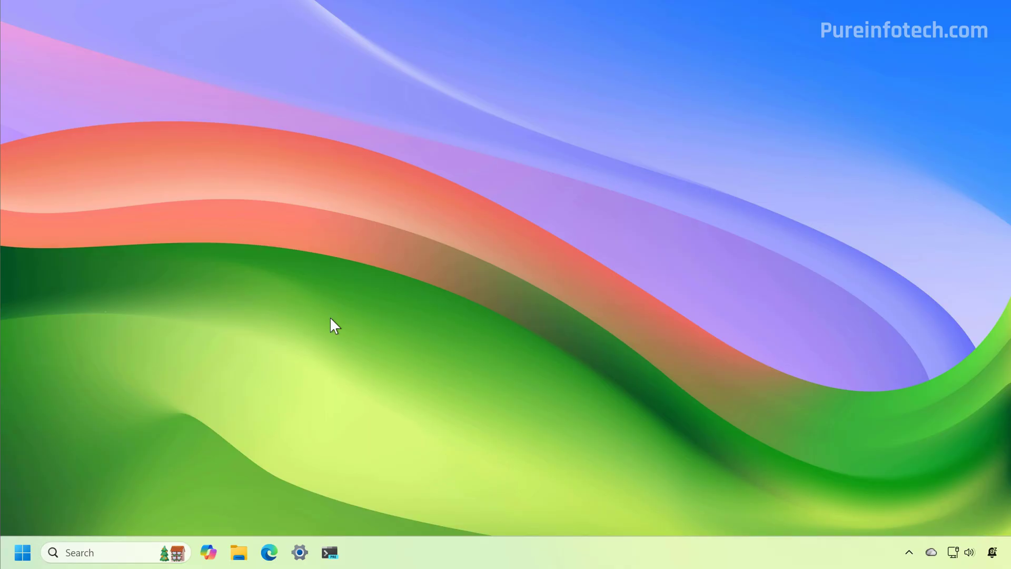
- Open the Start menu with the Windows key to search for an app
key("super")
- Open Settings > System > Recovery > Point-in-time restore and toggle it off and back on
type("settings")
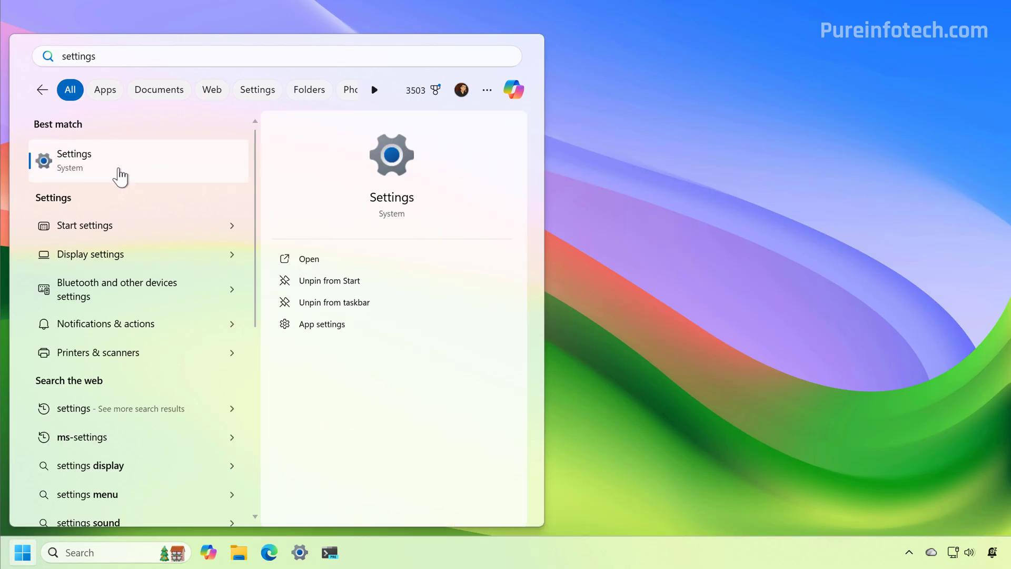
left_click(185, 176)
left_click(219, 150)
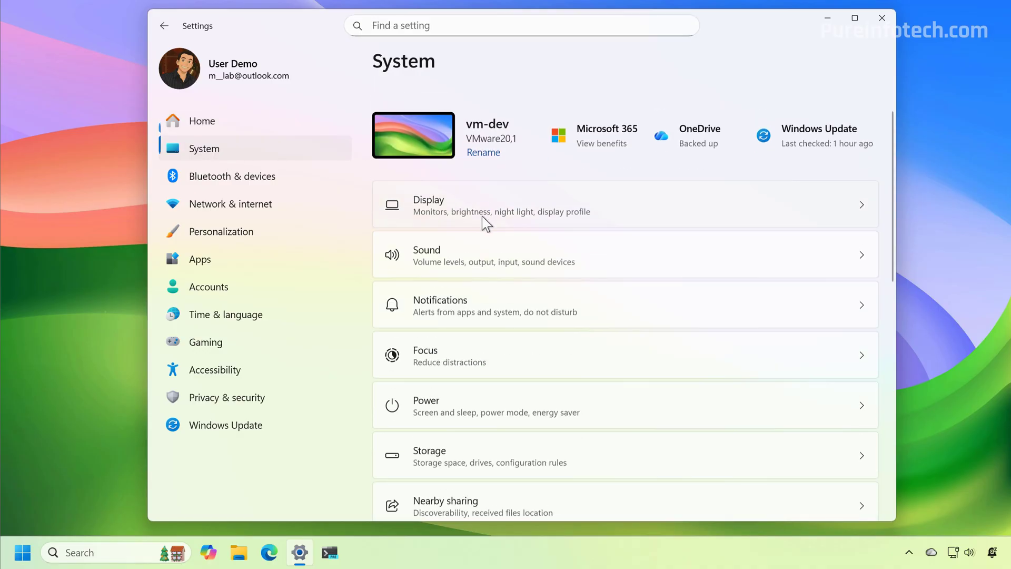
scroll(469, 282, "down", 10)
left_click(470, 283)
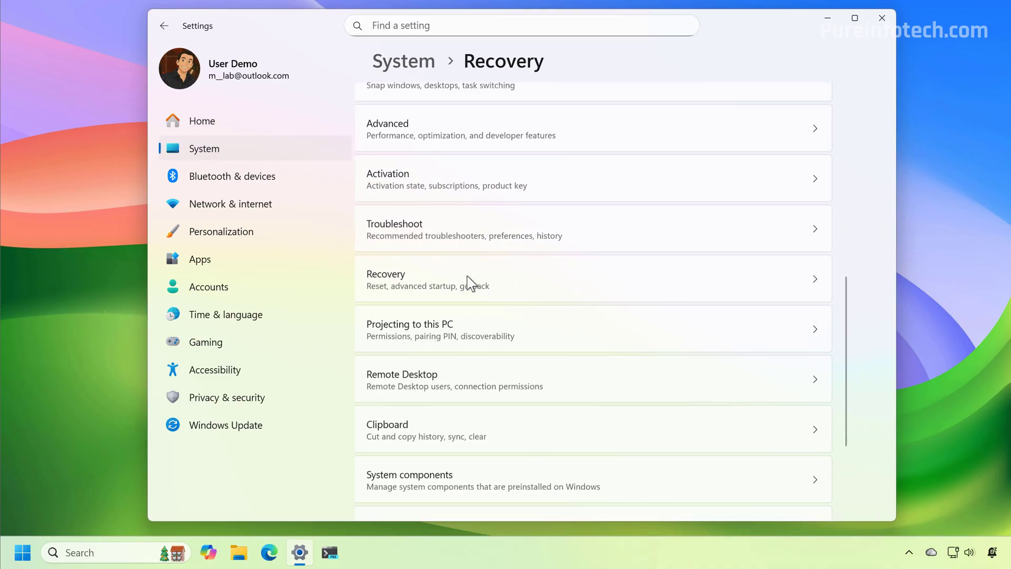
scroll(451, 316, "down", 5)
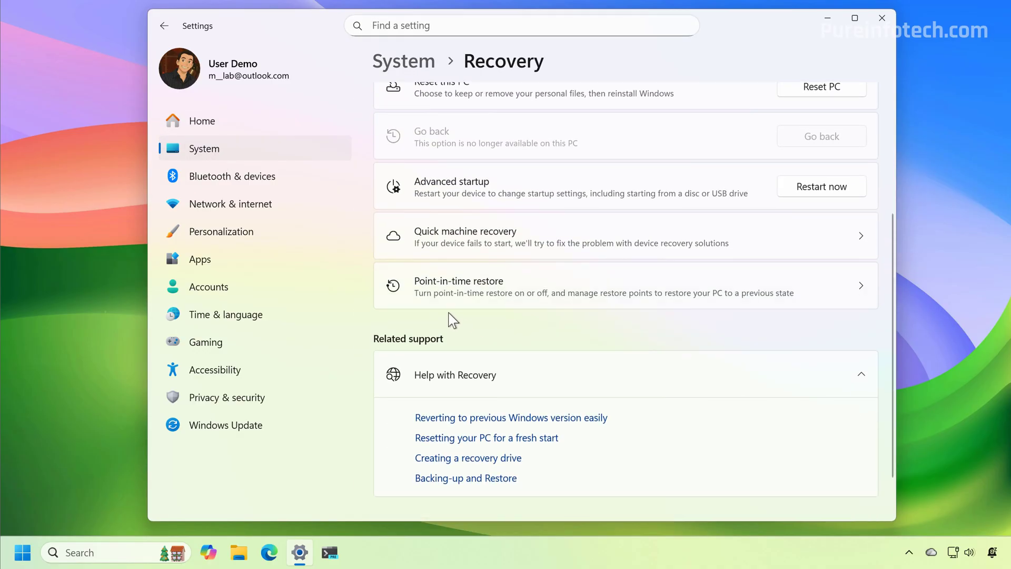
left_click(506, 298)
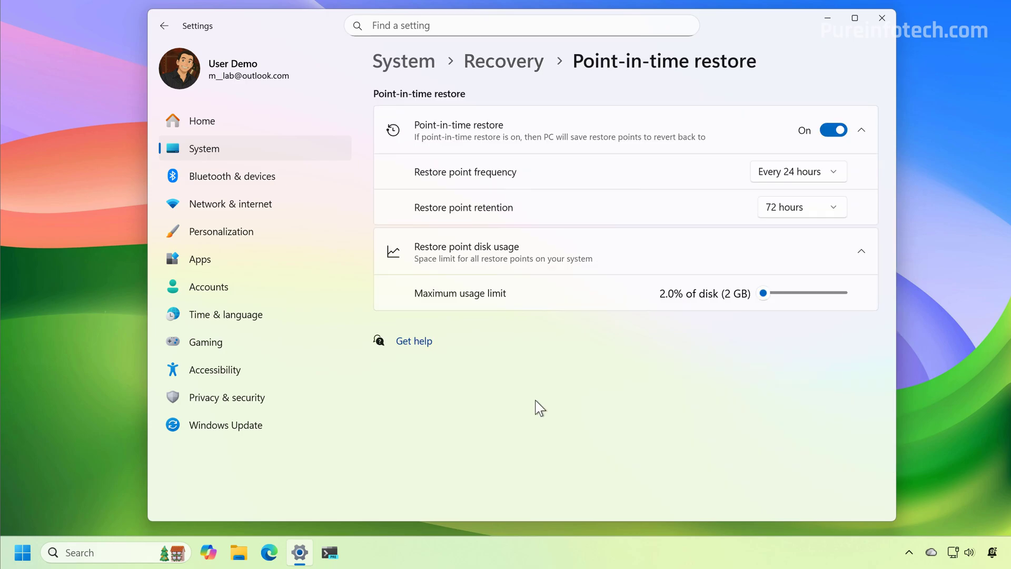
left_click(835, 133)
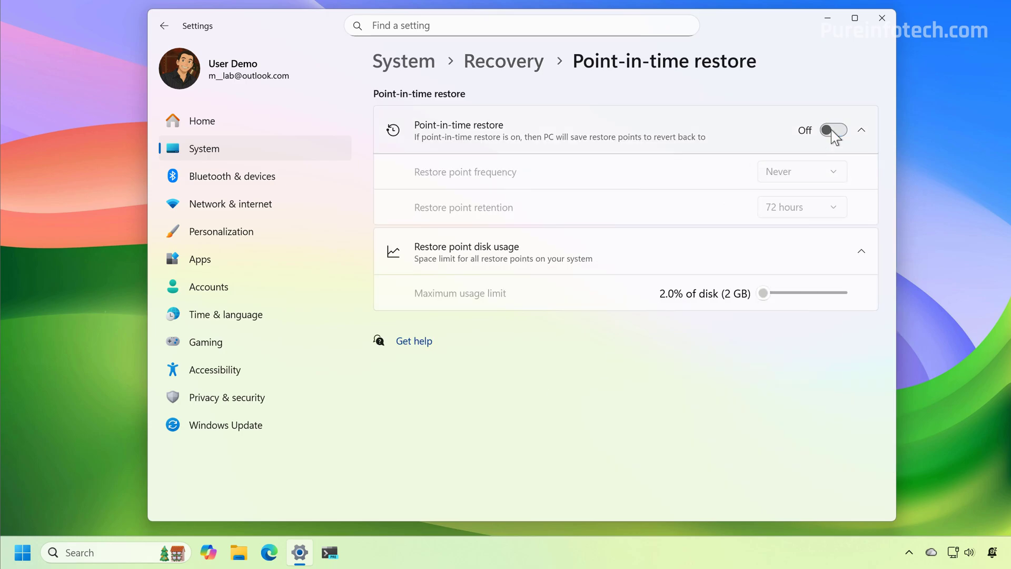
left_click(834, 131)
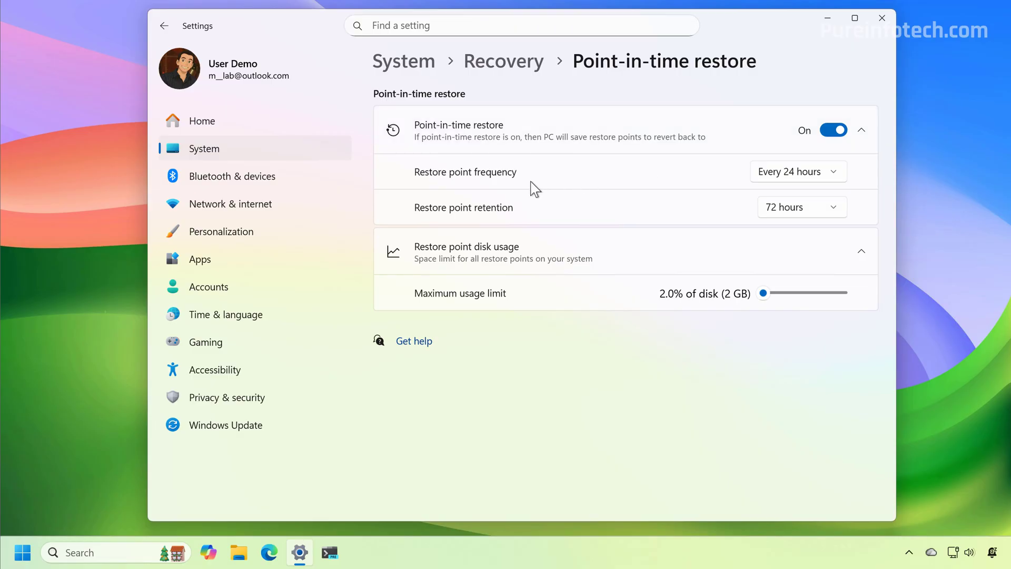
- Keep Every 24 hours frequency and 72 hours retention, and raise the usage limit to 8.1% (12 GB)
left_click(788, 174)
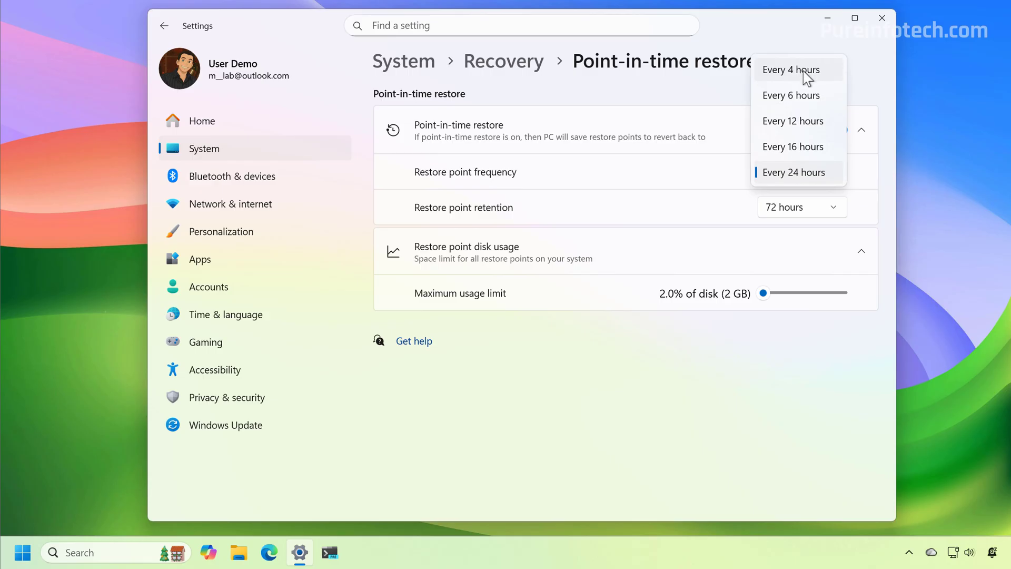
left_click(451, 219)
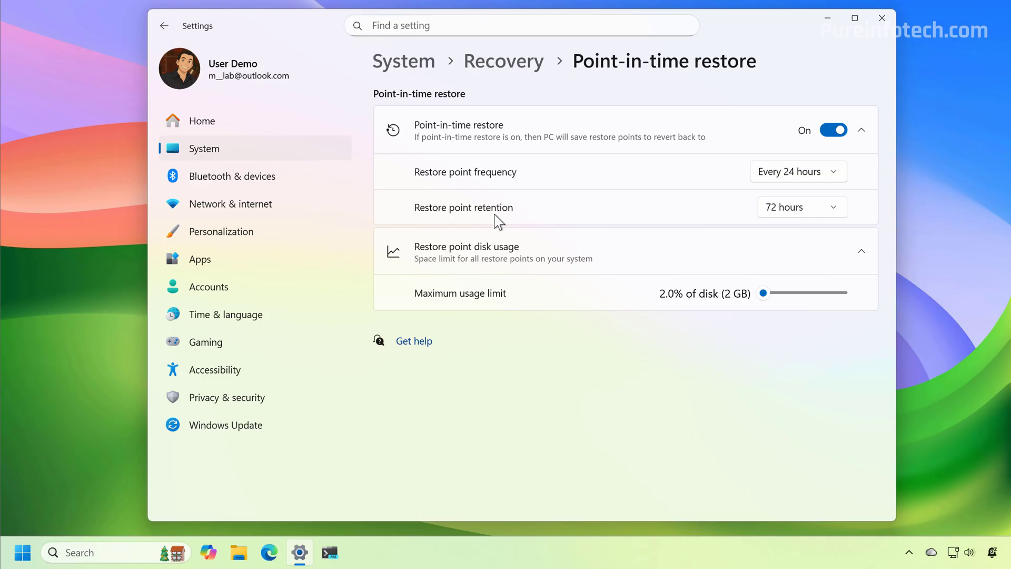
left_click(825, 211)
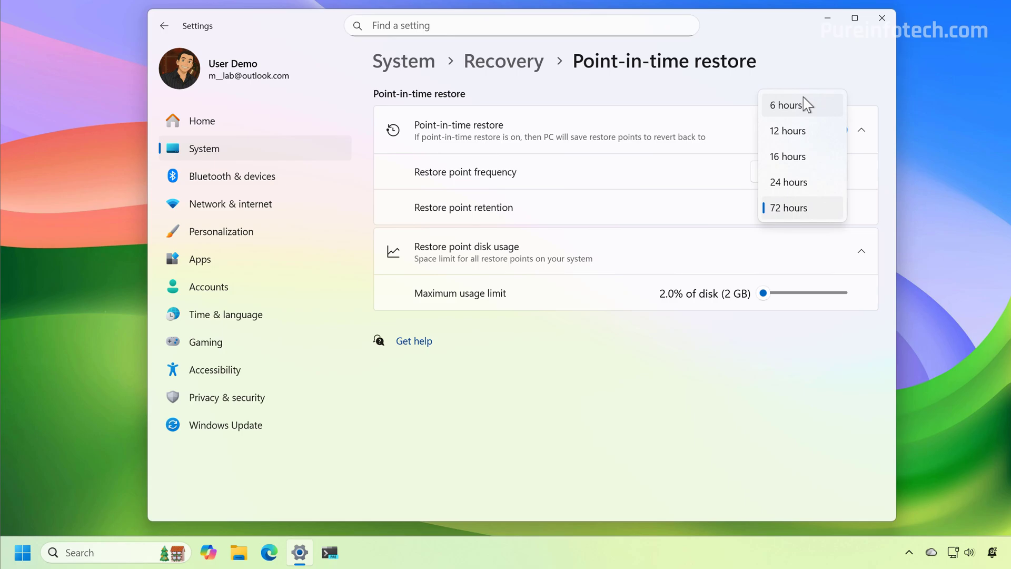
left_click(737, 164)
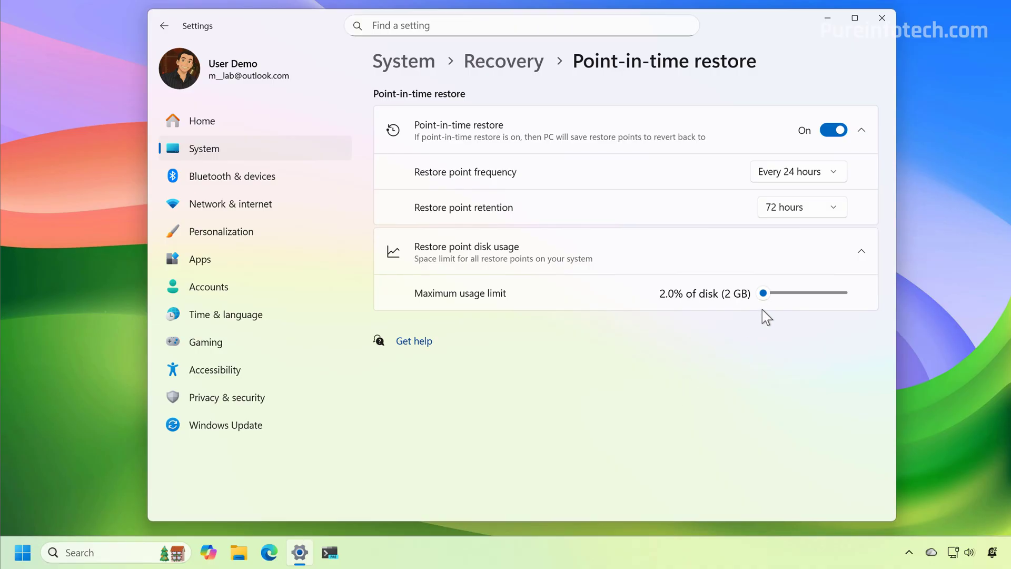
left_click_drag(764, 296, 781, 295)
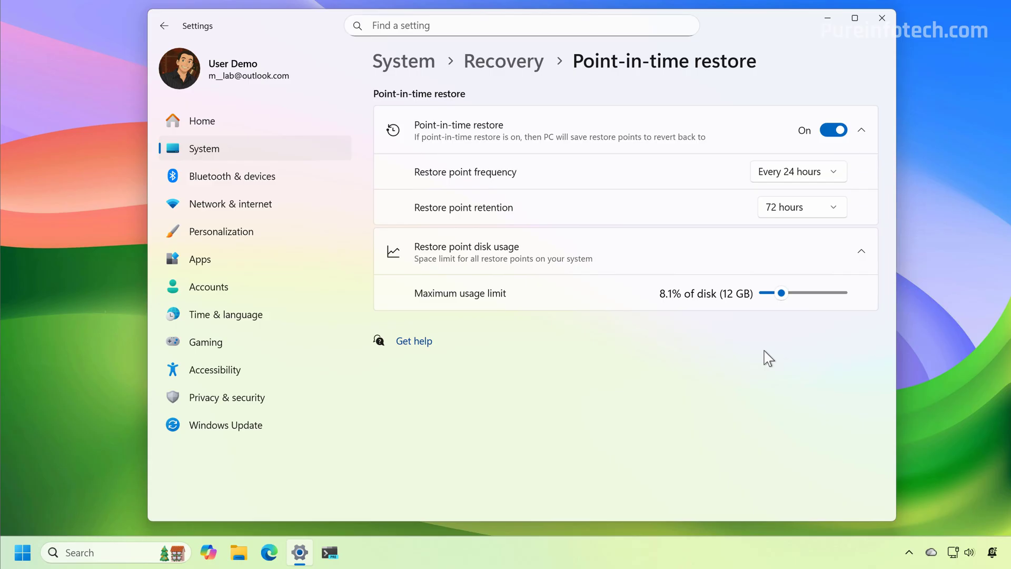
key("Home")
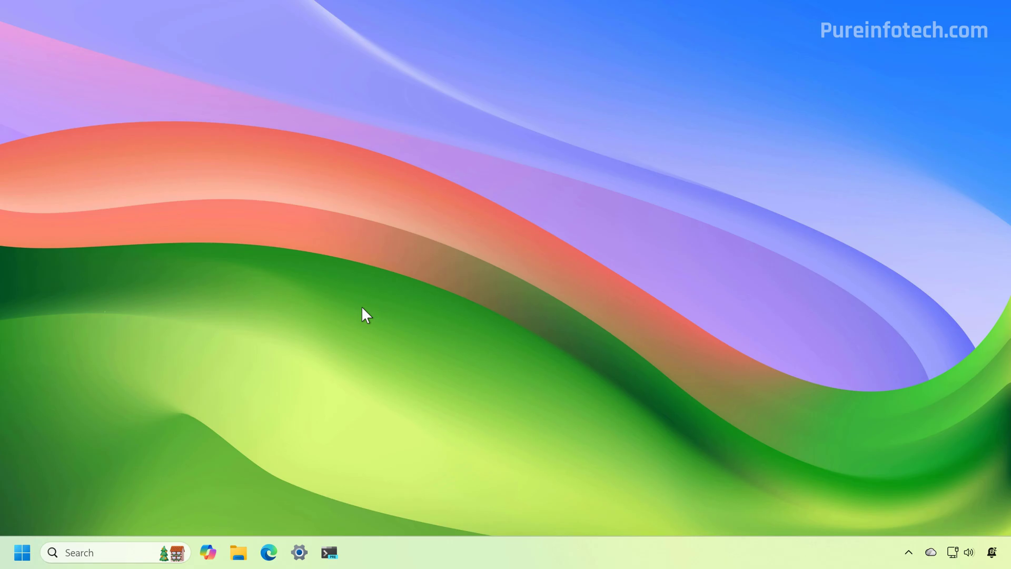
left_click(299, 552)
left_click(222, 399)
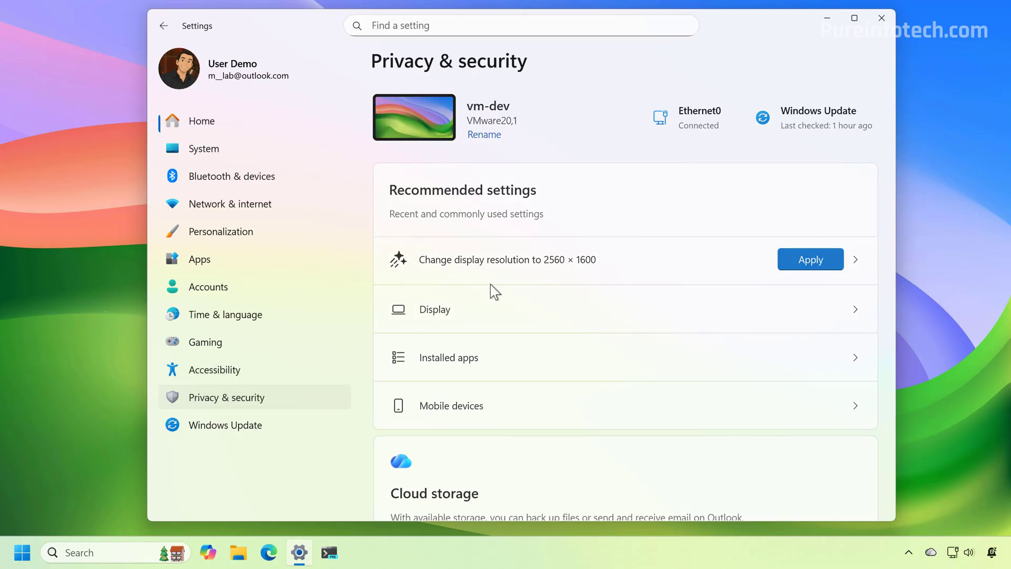
left_click(488, 242)
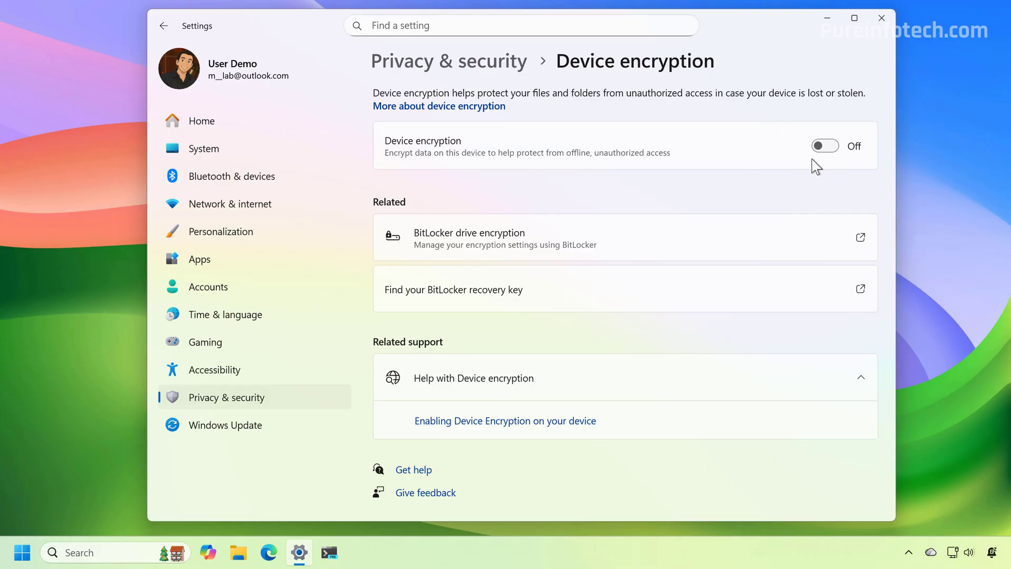
left_click(882, 17)
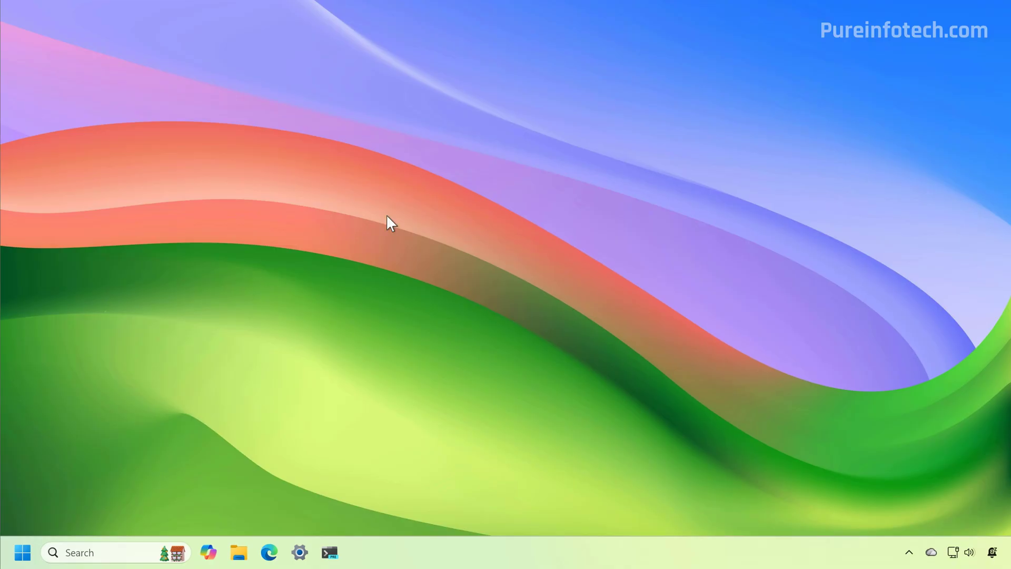
- From Settings > System > Recovery, confirm Restart now for Advanced startup
key("super")
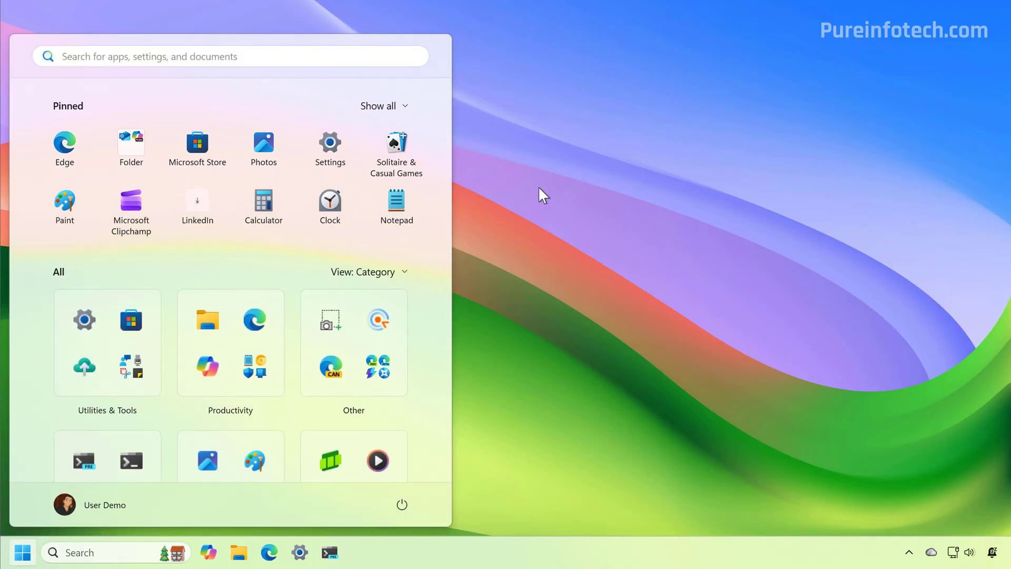
type("settings")
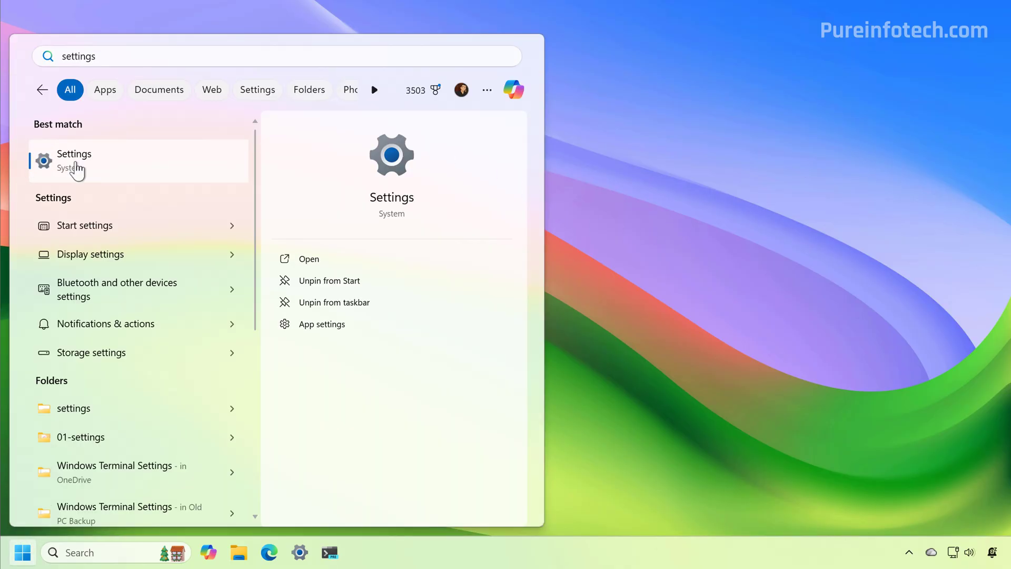
left_click(75, 169)
left_click(213, 149)
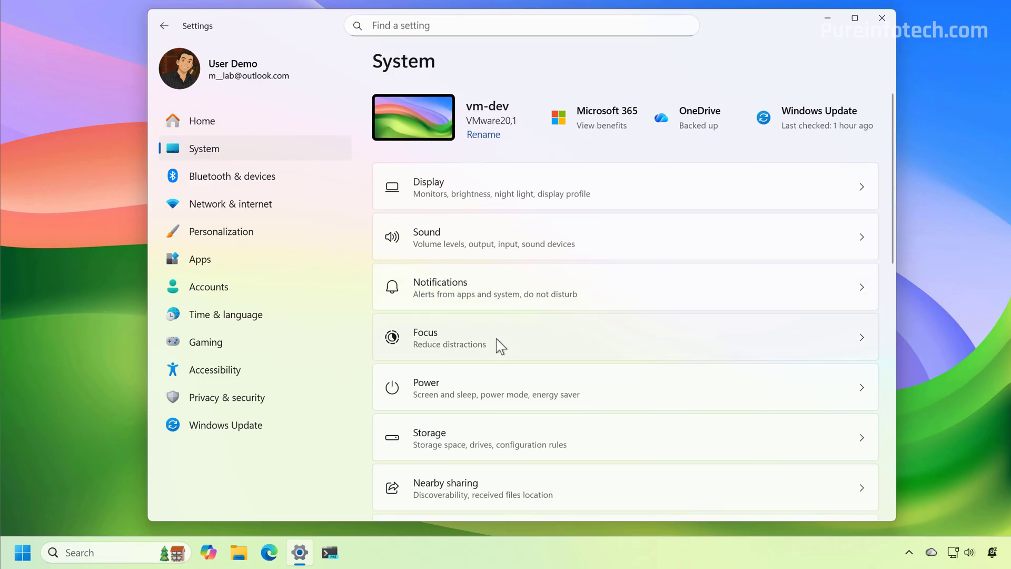
scroll(474, 369, "down", 5)
left_click(450, 411)
scroll(490, 260, "down", 3)
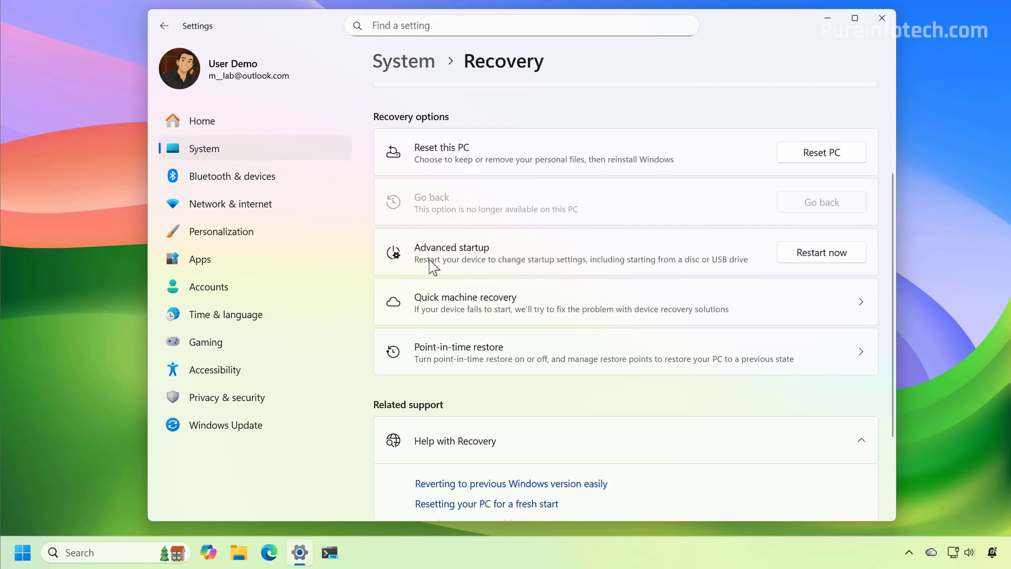
left_click(840, 256)
left_click(454, 316)
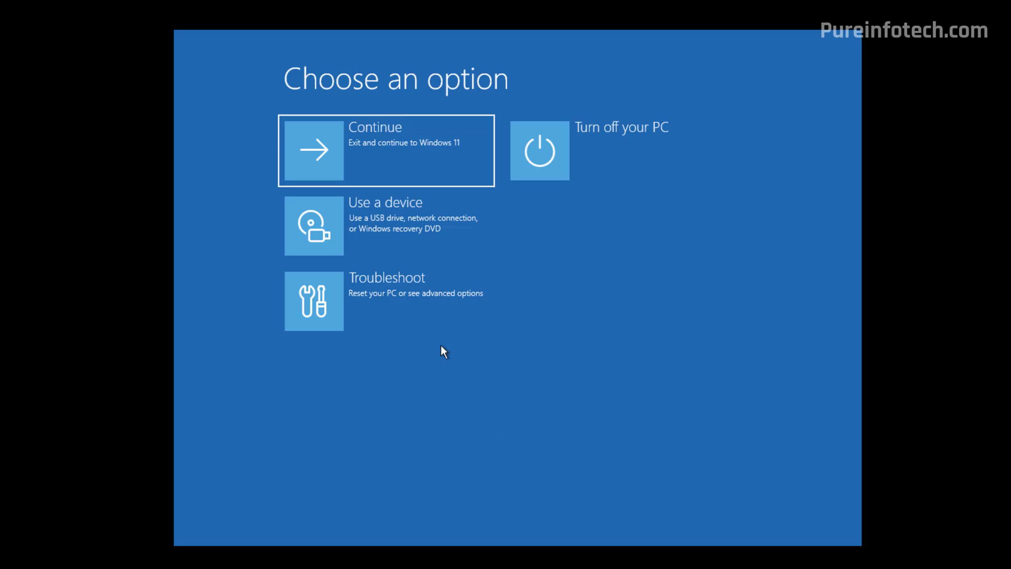
- Go to Troubleshoot > Point-in-time restore to list the 11/25/2025 restore points
left_click(402, 298)
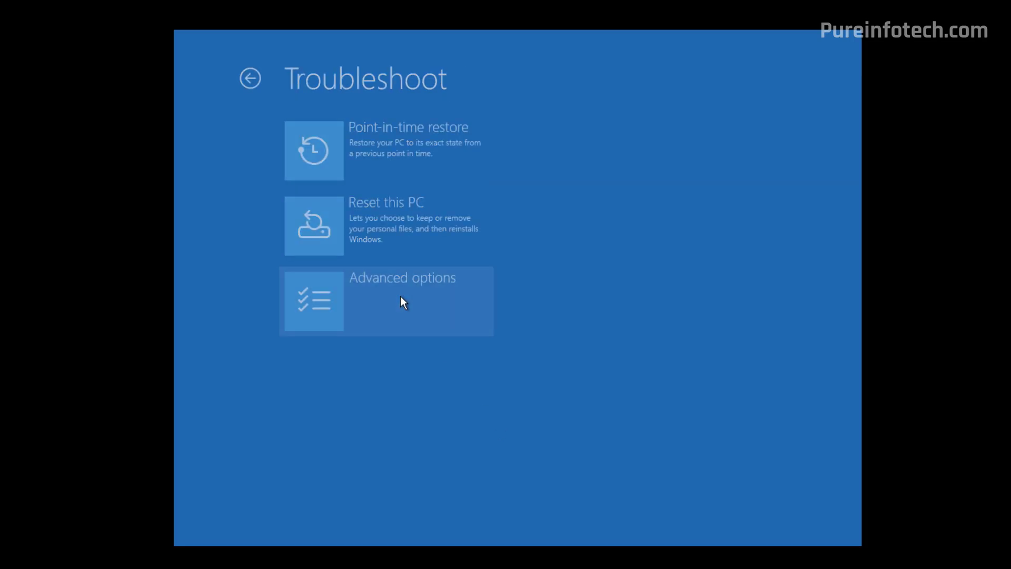
left_click(406, 149)
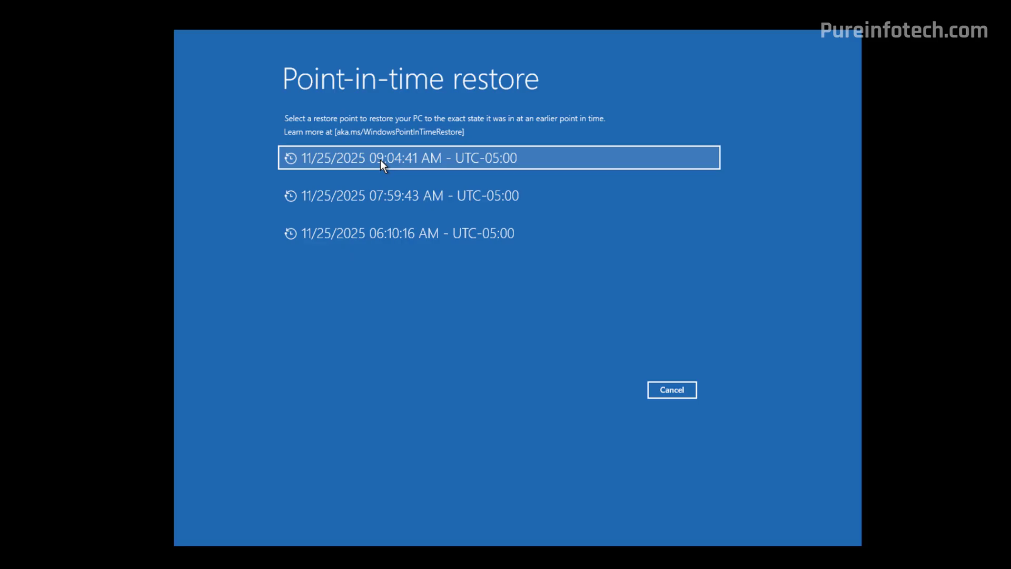
- Restore to the 11/25/2025 09:04:41 AM point, accepting the data-loss warning
left_click(381, 160)
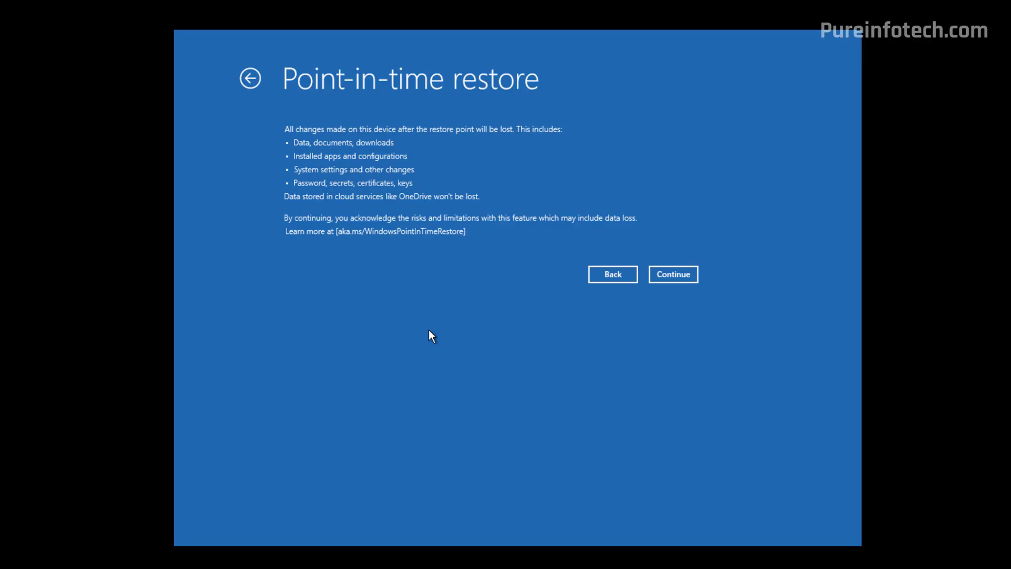
left_click(684, 273)
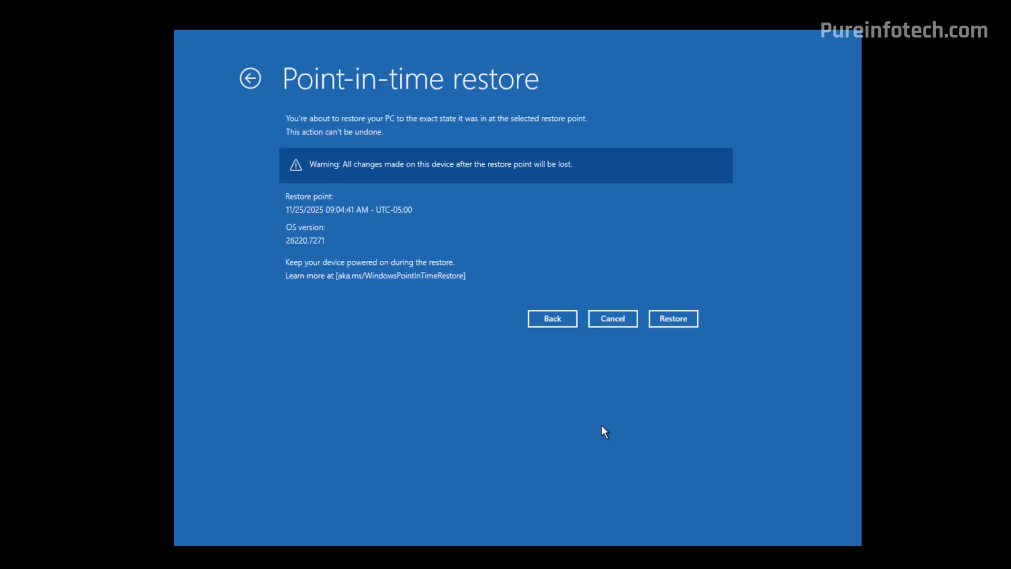
left_click(673, 318)
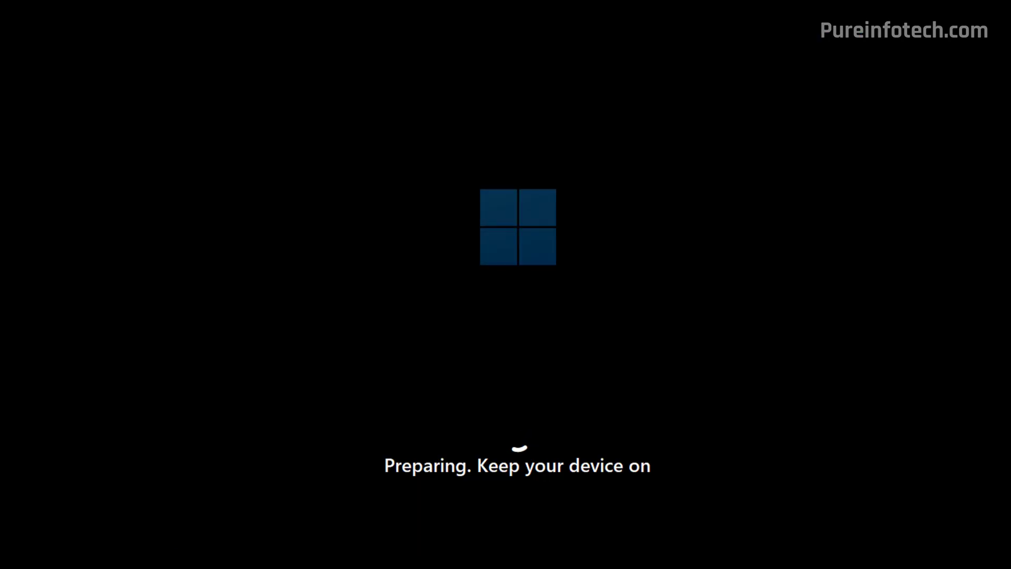